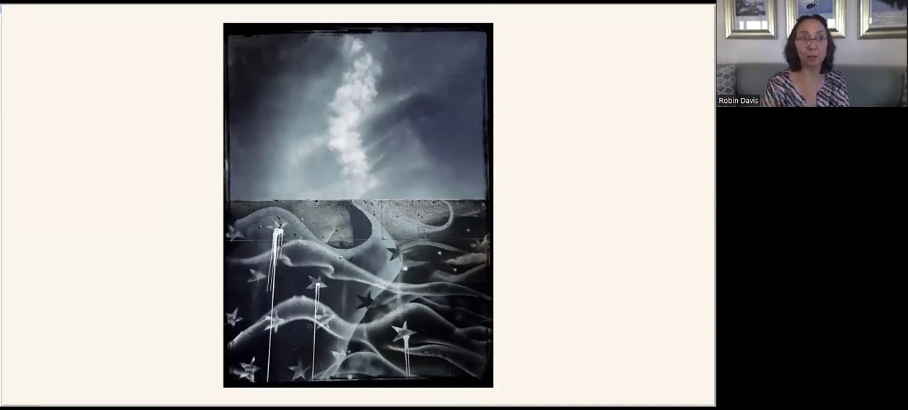
key(Right)
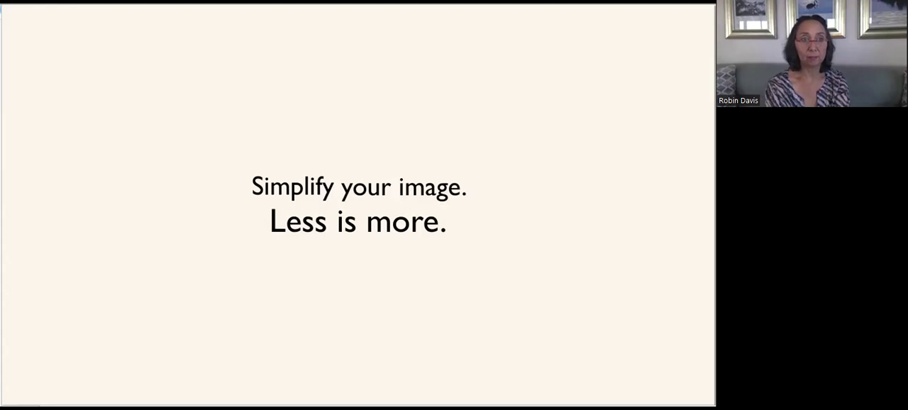
key(Right)
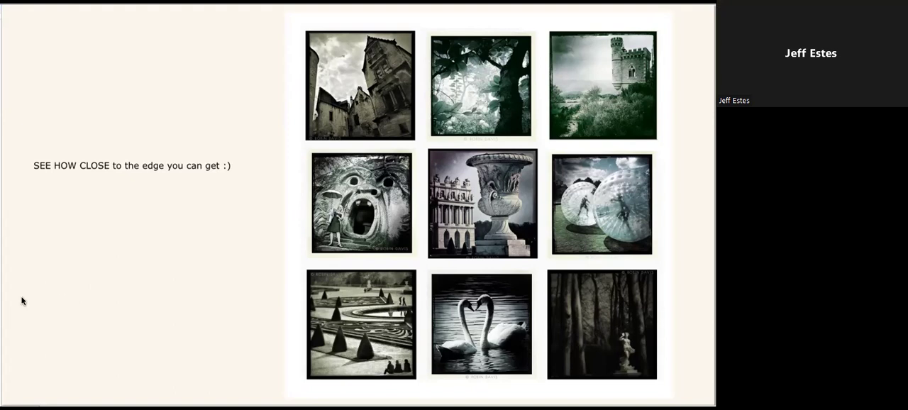
key(Right)
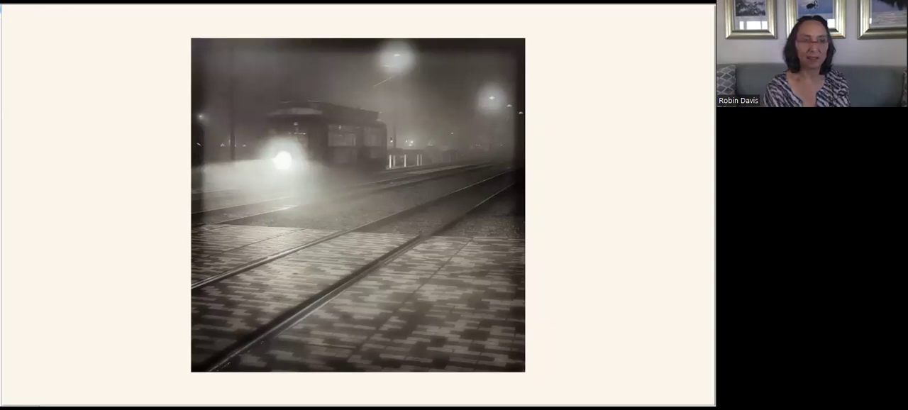
key(Right)
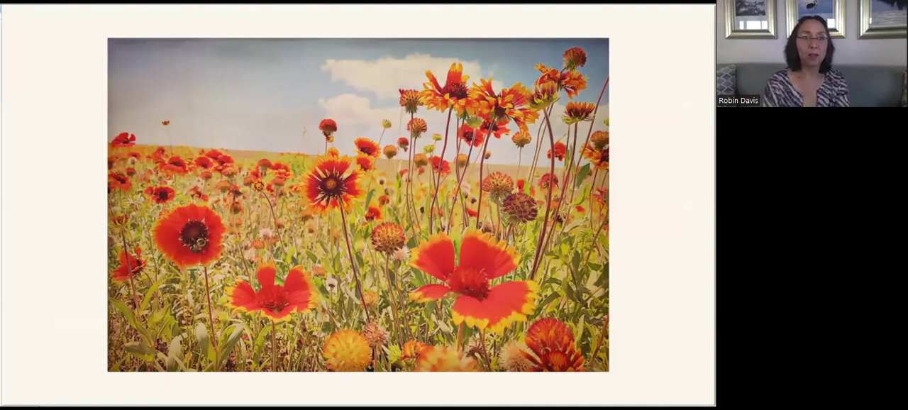
key(Right)
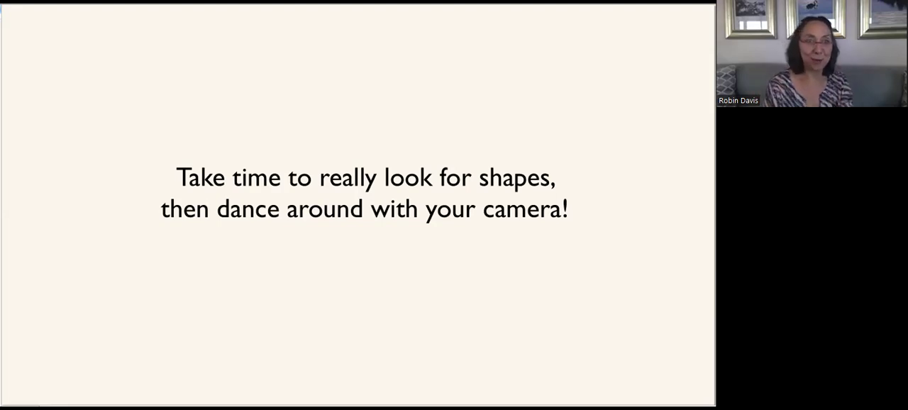
key(Right)
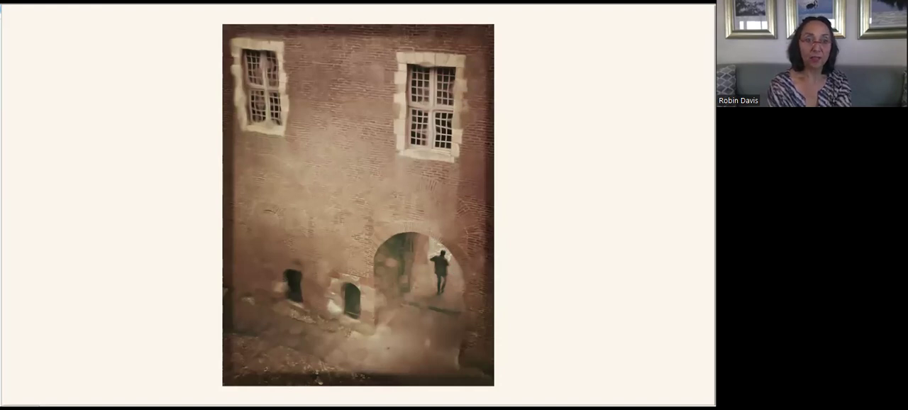
key(Right)
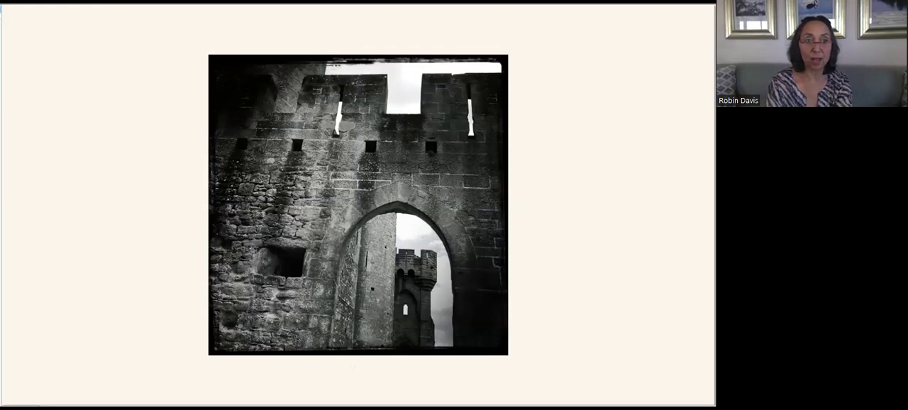
key(Right)
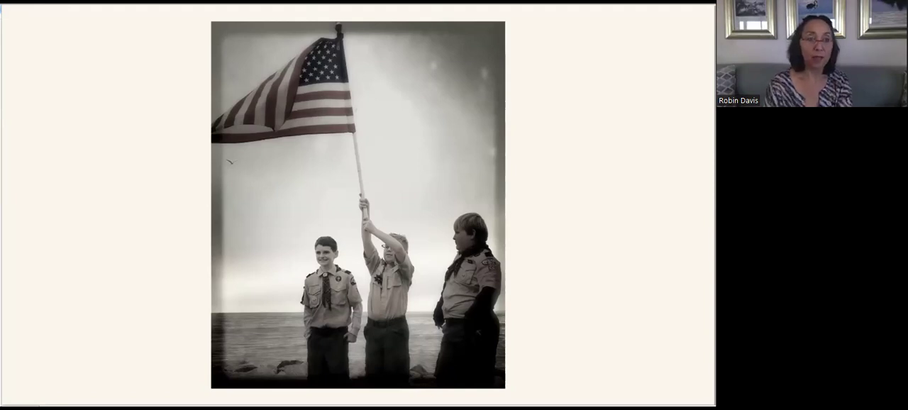
key(Right)
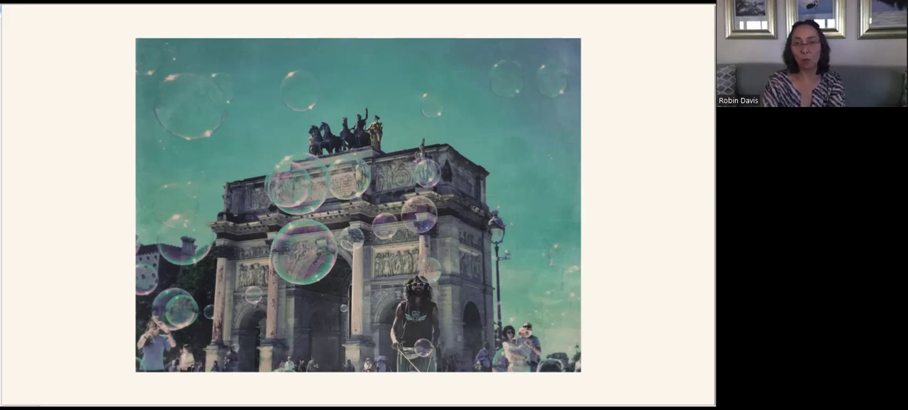
key(Right)
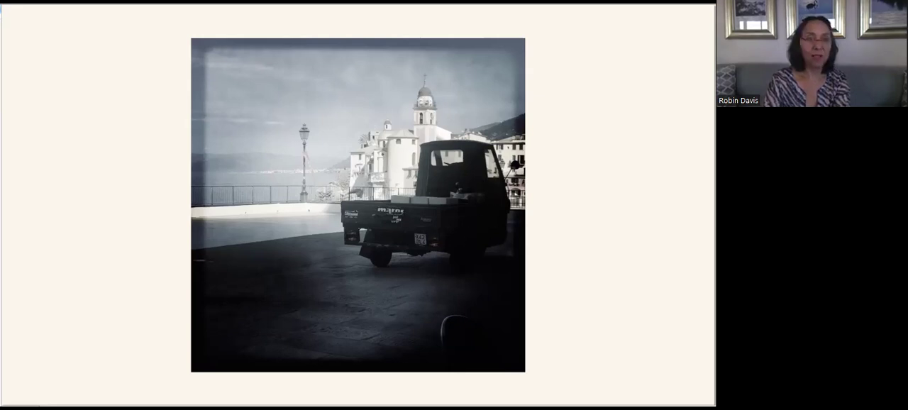
key(Right)
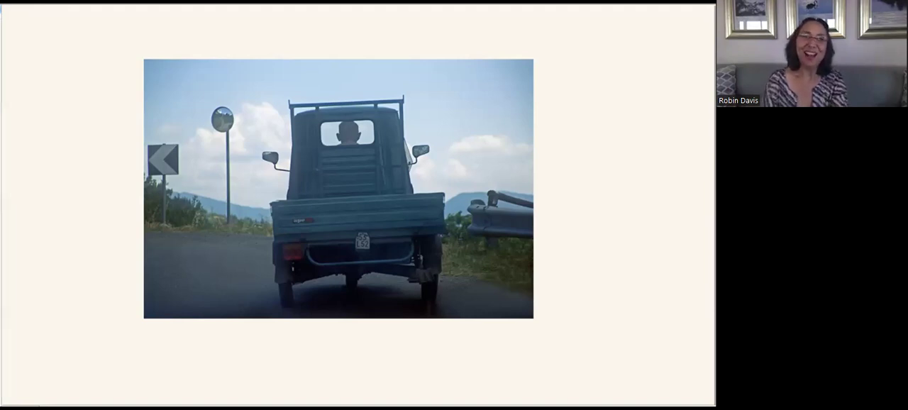
key(Right)
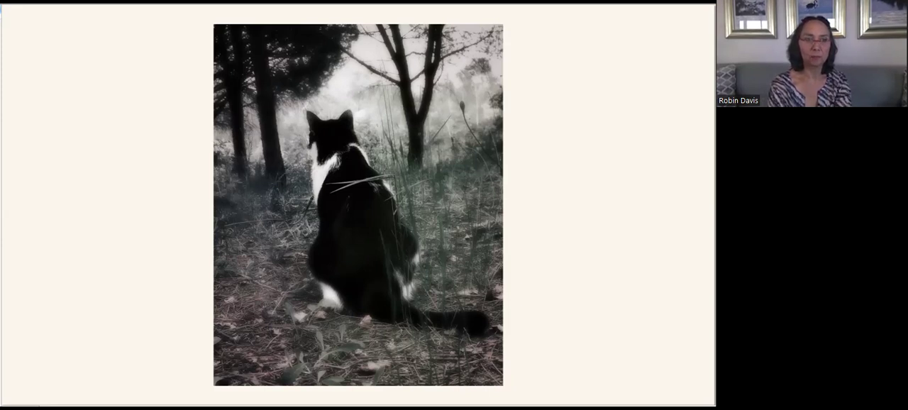
key(Right)
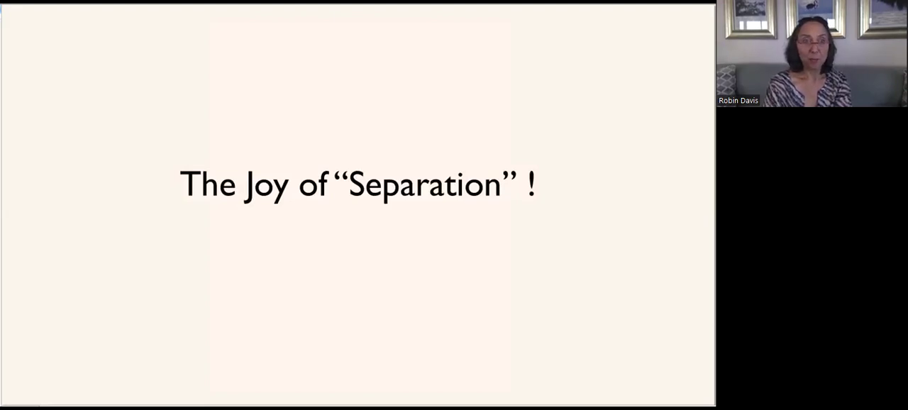
key(Right)
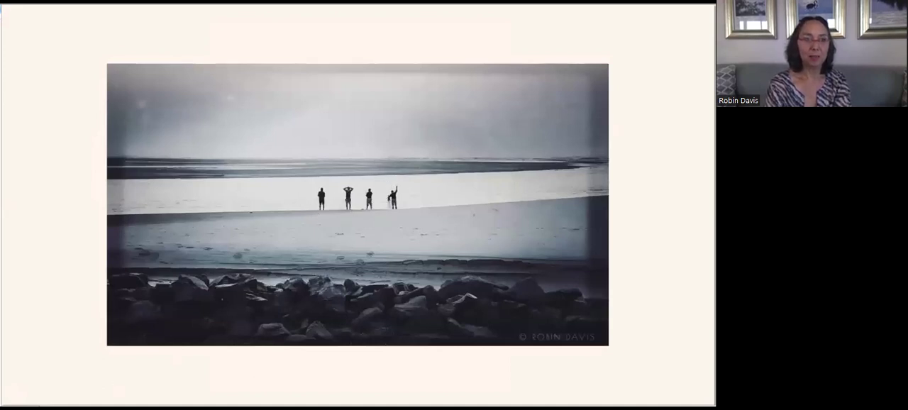
key(Right)
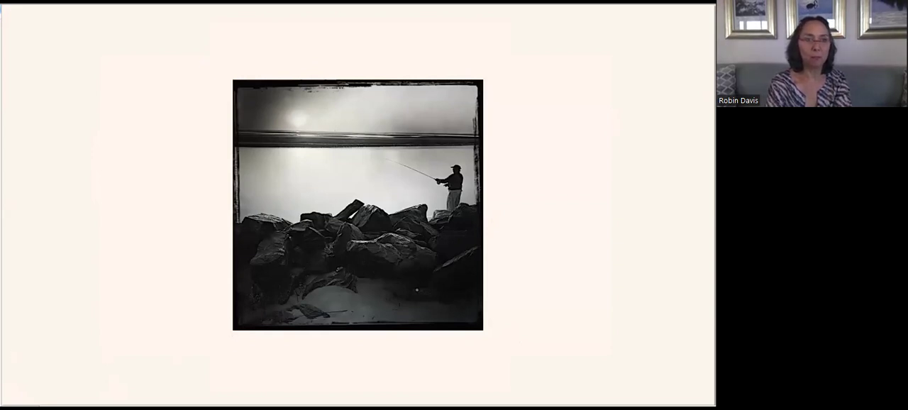
key(Right)
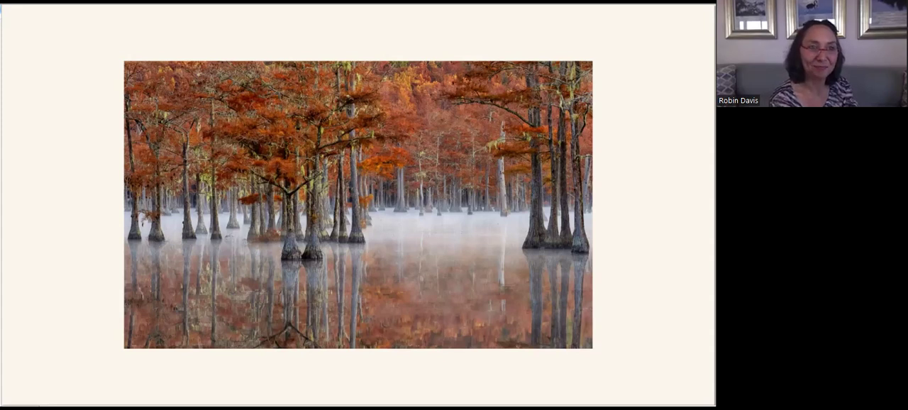
key(Right)
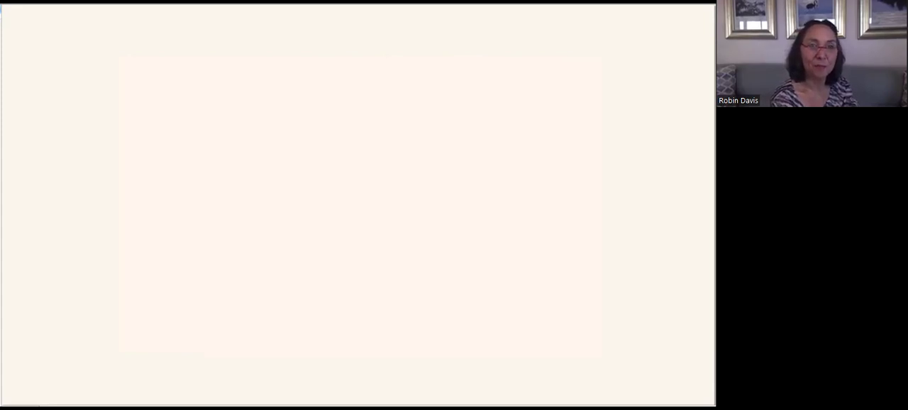